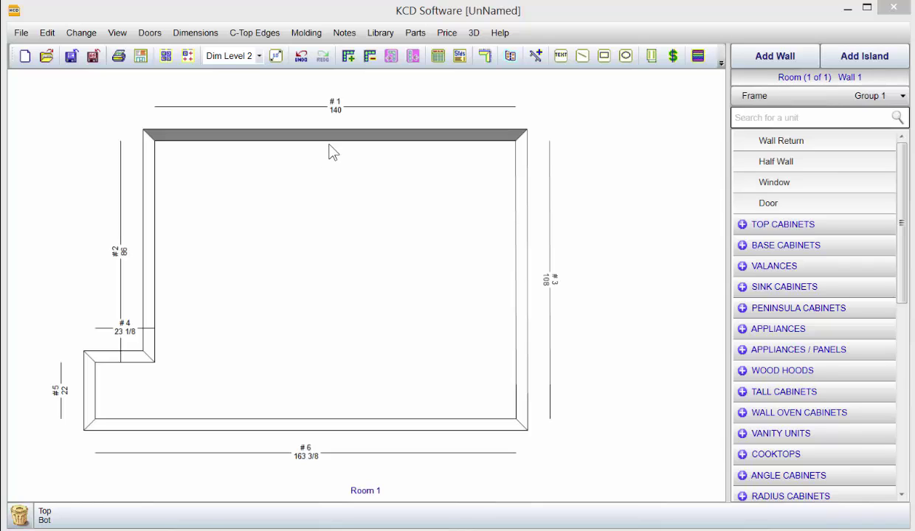
Step: Select the 140-wide top wall (Wall 1) in the plan and open its 140-by-96 elevation
left_click(523, 244)
left_click(369, 146)
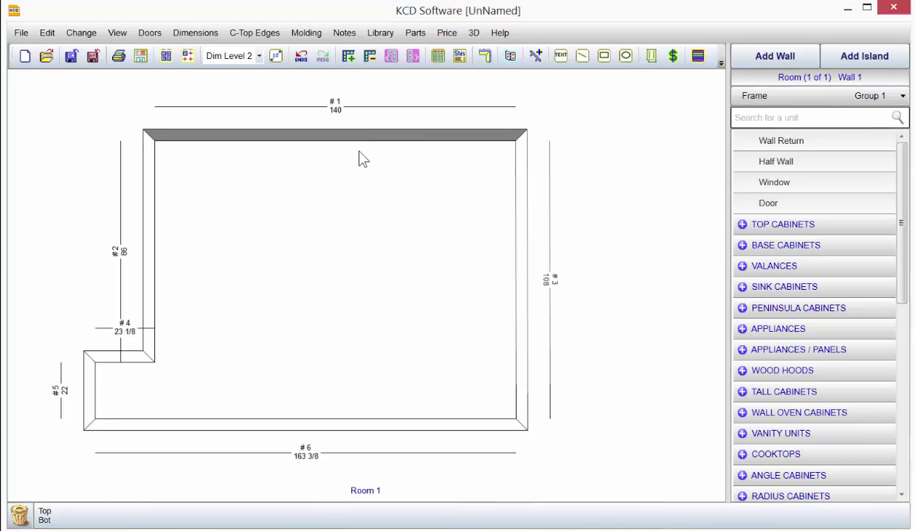
double_click(339, 262)
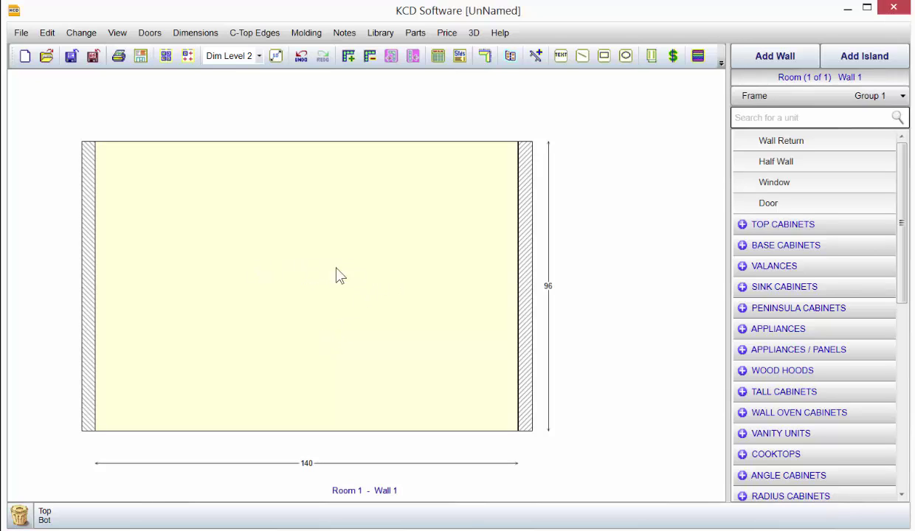
Step: Add a 44-wide, 41-high Casement Double window to Wall 1, located 32 from the right end
left_click(775, 182)
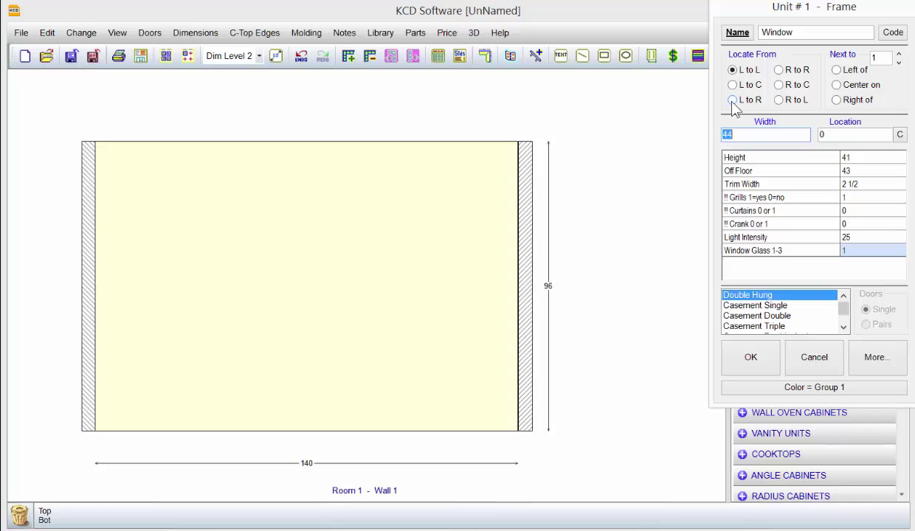
left_click(780, 71)
type("2")
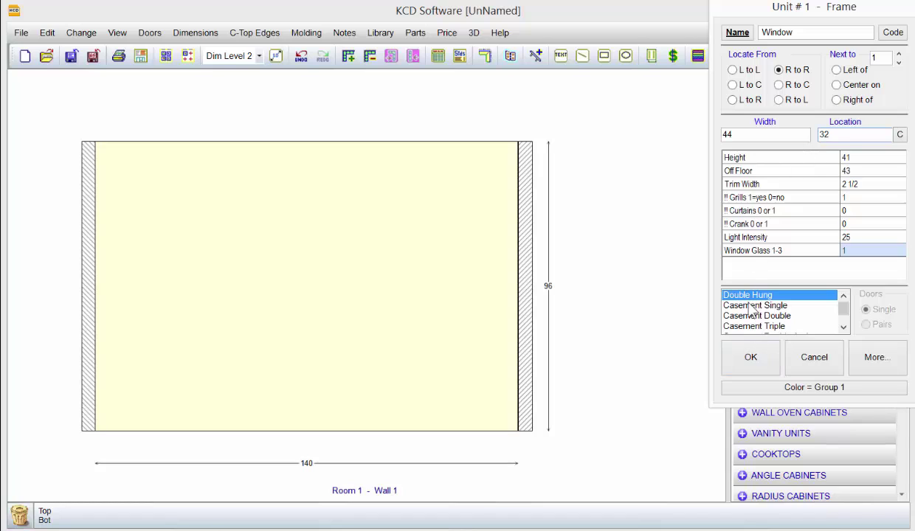
left_click(843, 327)
left_click(843, 327)
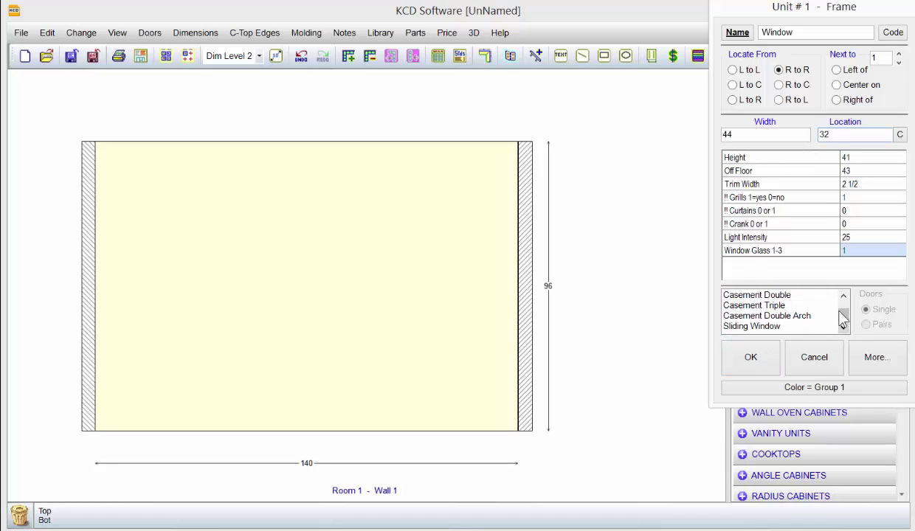
left_click(760, 295)
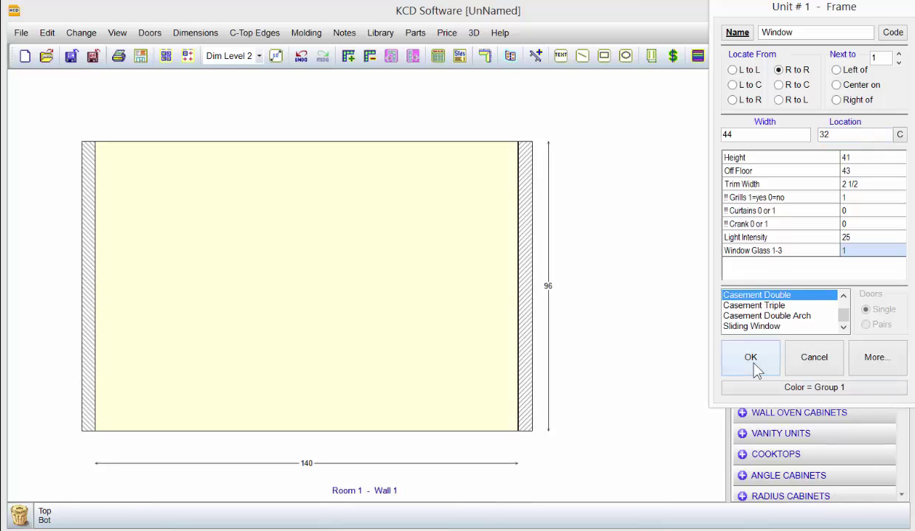
Step: Place the window on Wall 1, then change its Location value to 48
left_click(752, 358)
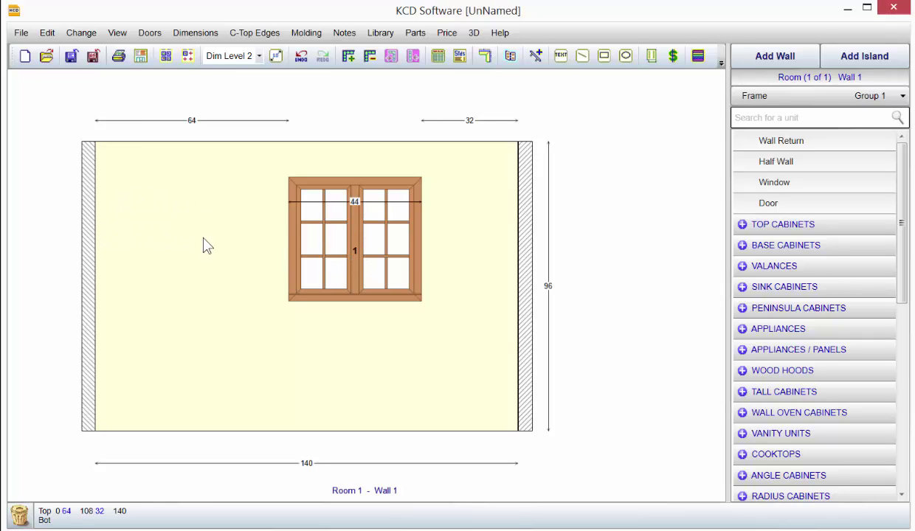
double_click(355, 251)
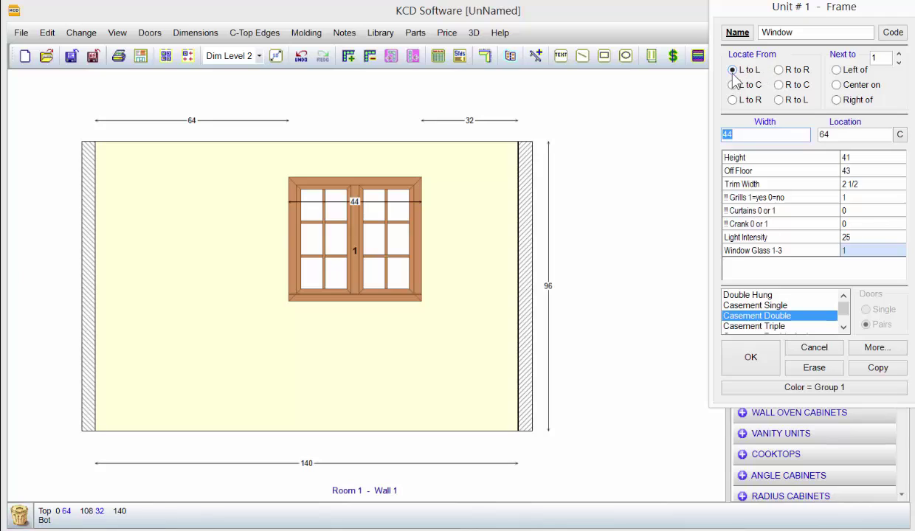
left_click(823, 134)
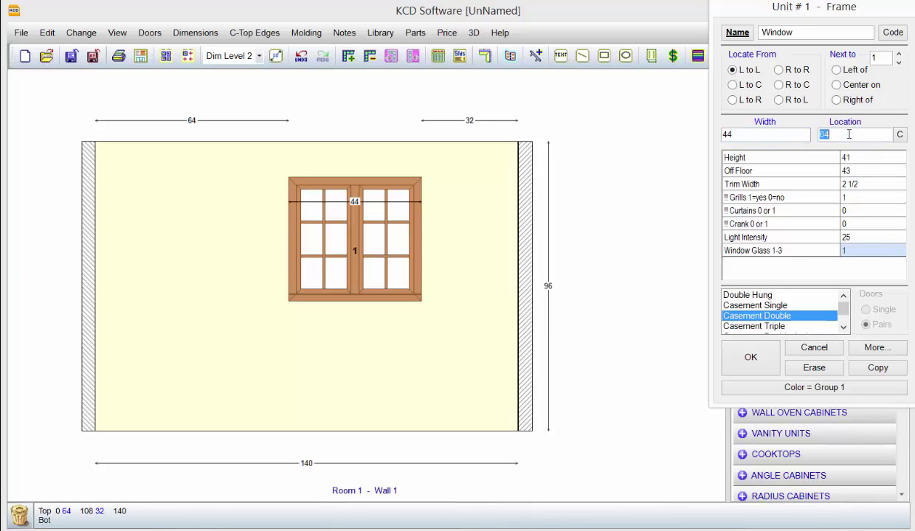
type("48")
left_click(752, 358)
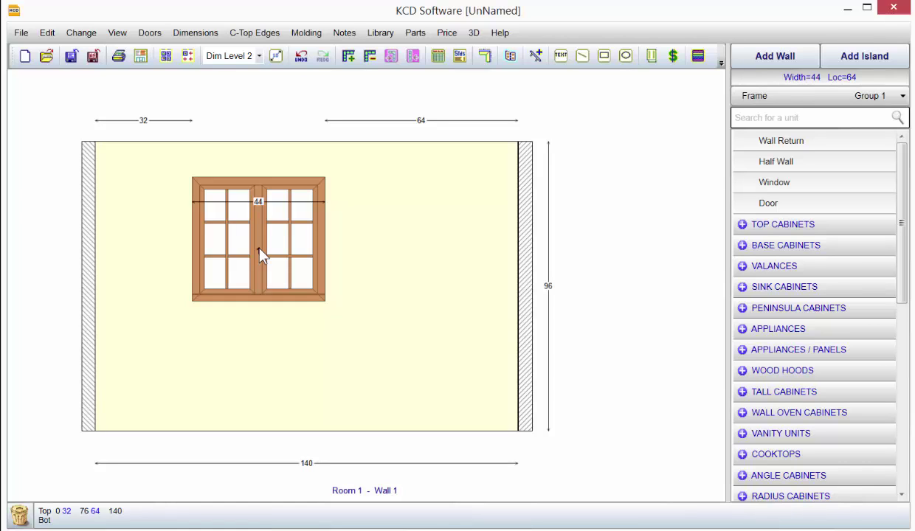
Step: Centre the window on Wall 1, then nudge it left to 47 1/2 from the left end and 48 1/2 from the right
double_click(258, 250)
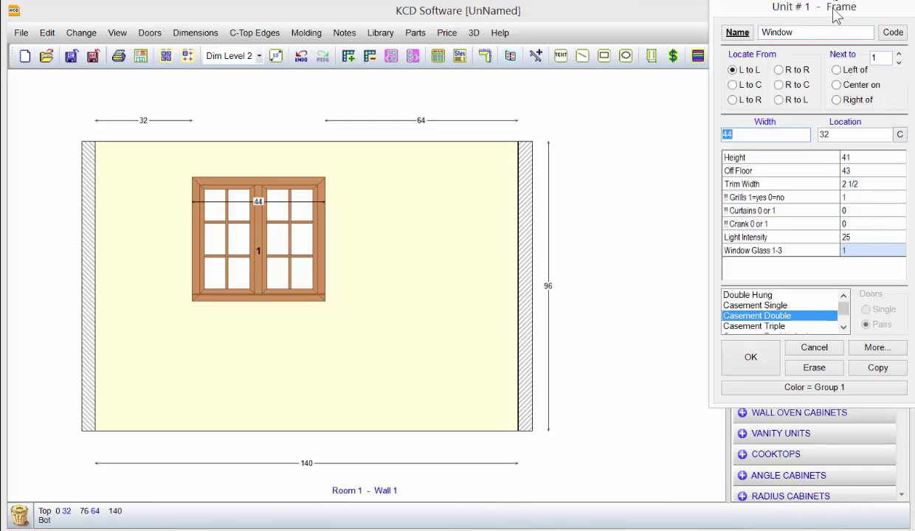
left_click_drag(828, 17, 722, 41)
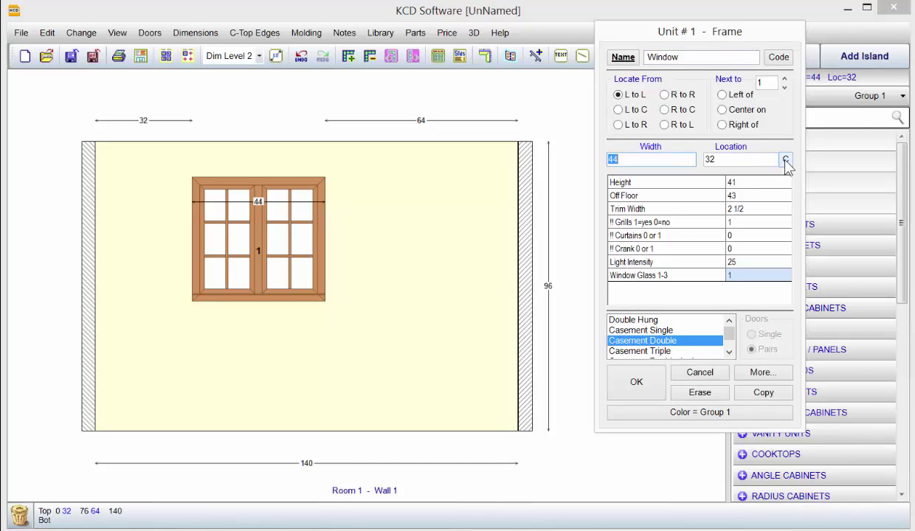
left_click(787, 159)
left_click(636, 383)
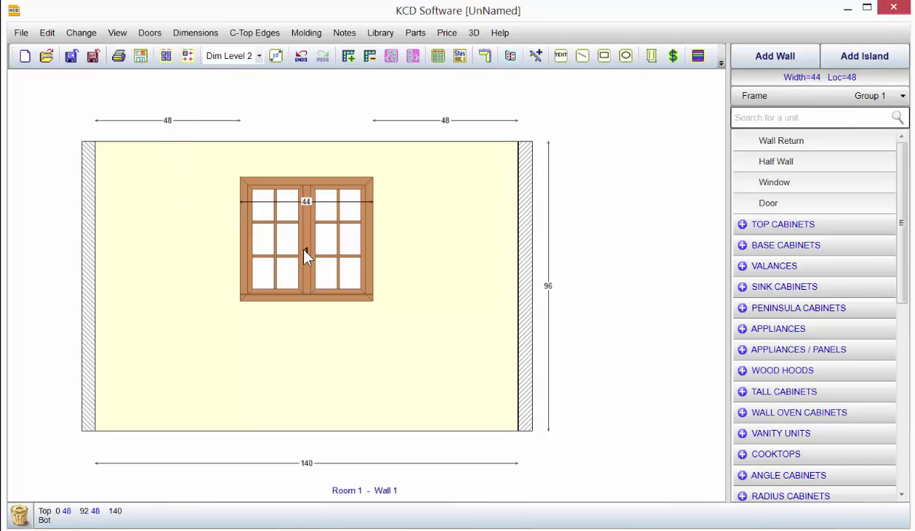
left_click_drag(304, 249, 303, 248)
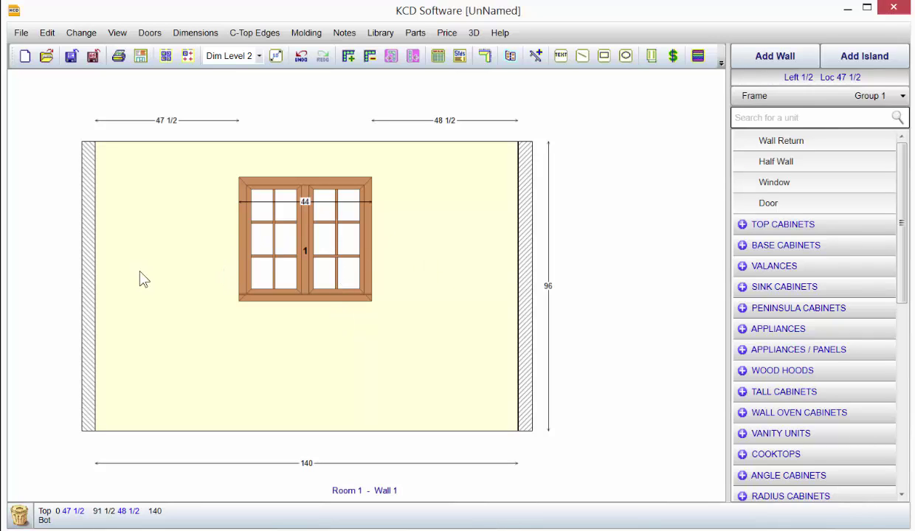
Step: On Wall 2, add a 35-wide, 78-high door located 12 from the left end
left_click(94, 293)
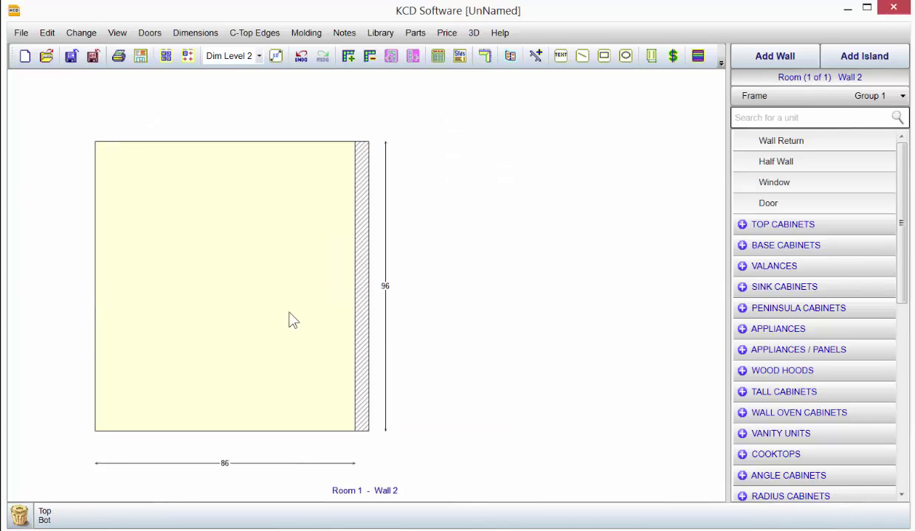
double_click(806, 207)
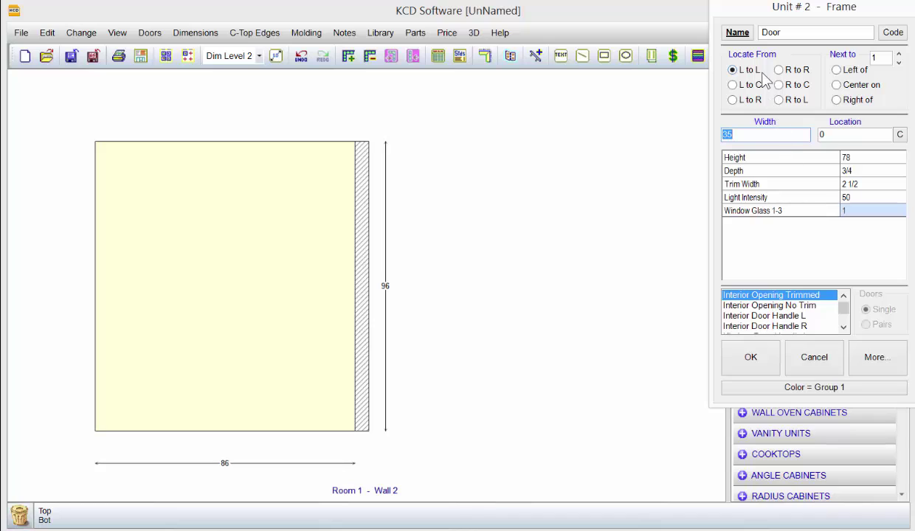
left_click(838, 135)
type("12")
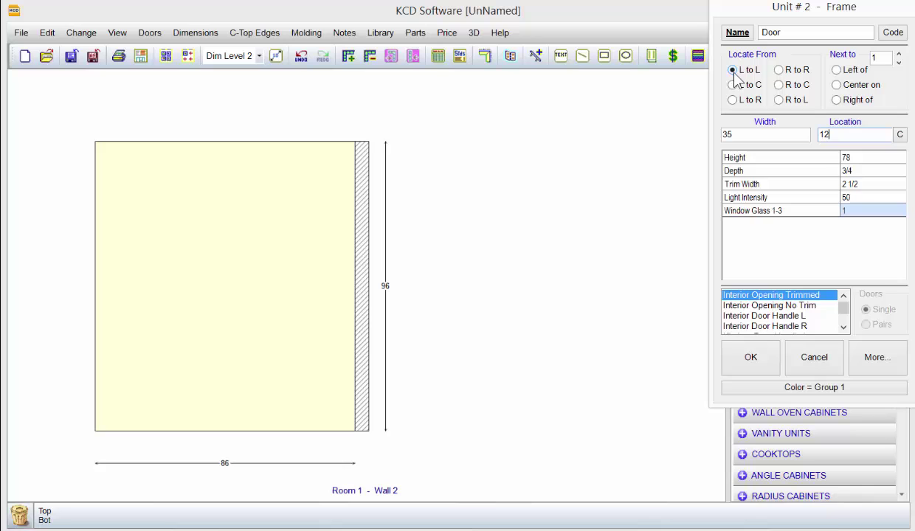
left_click(761, 364)
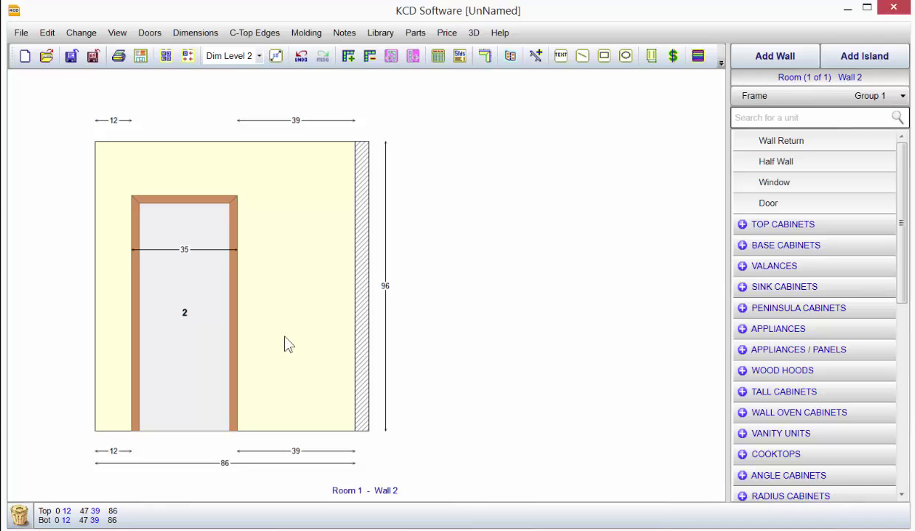
Step: Change the Wall 2 door style to Kitchen Door Handle R, then go back to Wall 1
double_click(179, 318)
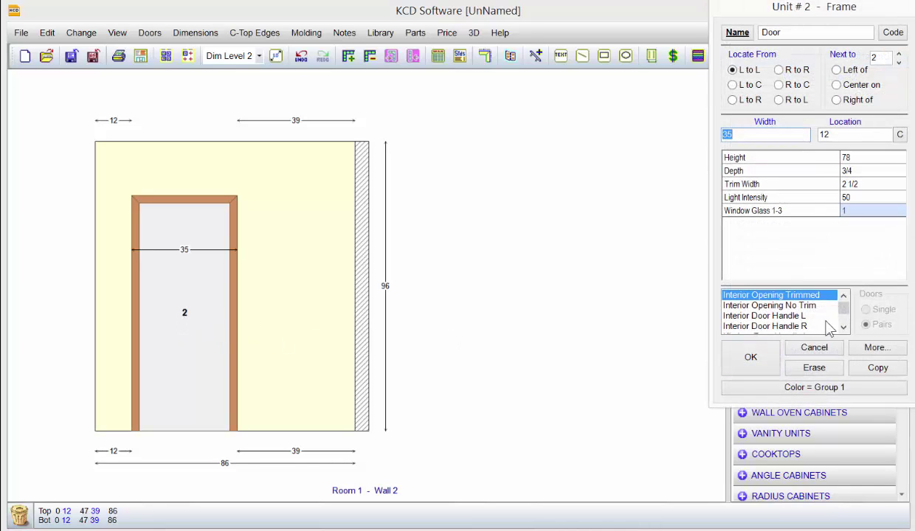
left_click(843, 327)
left_click(842, 326)
left_click(842, 327)
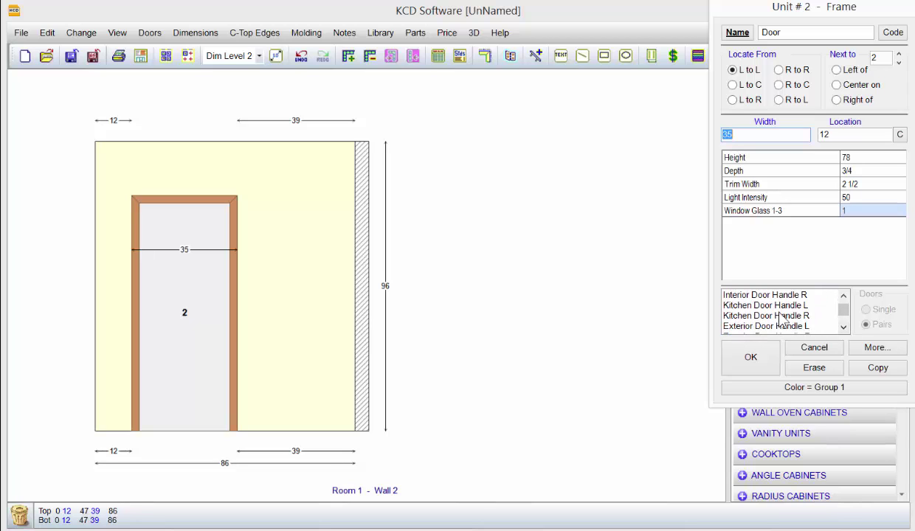
left_click(754, 305)
left_click(744, 315)
left_click(756, 356)
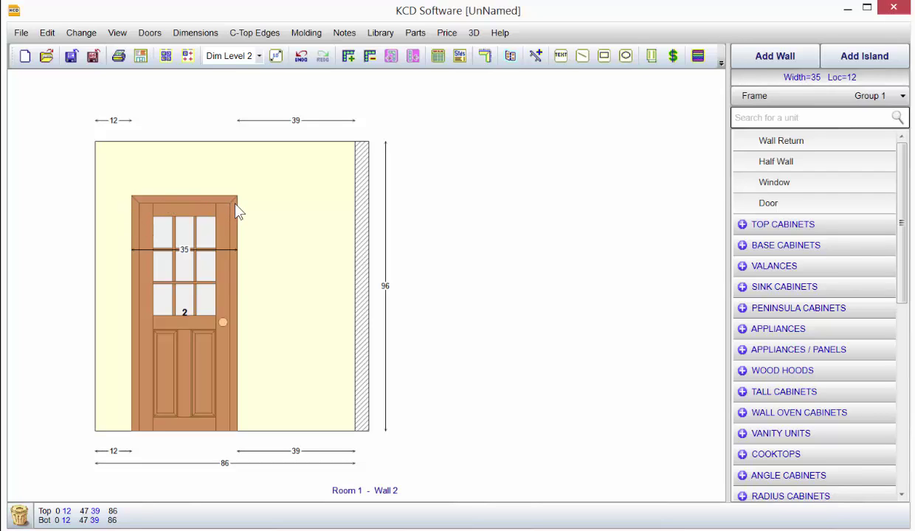
left_click(363, 329)
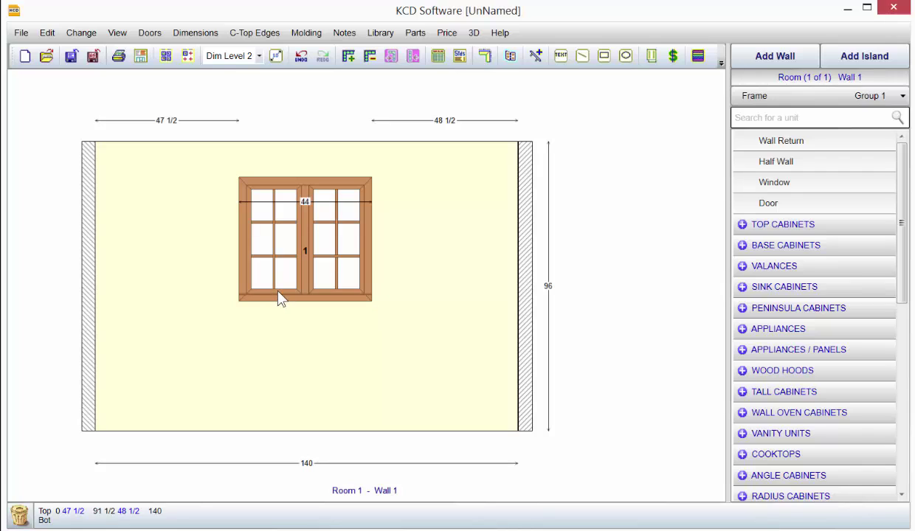